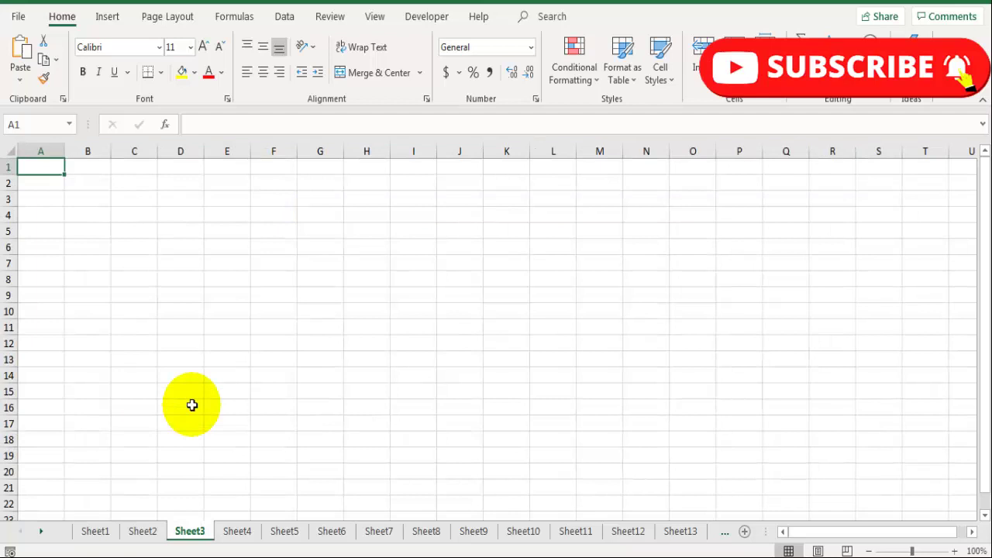
key(ctrl+Page_Down)
key(ctrl+Page_Down)
key(ctrl+Page_Down)
key(ctrl+Page_Down)
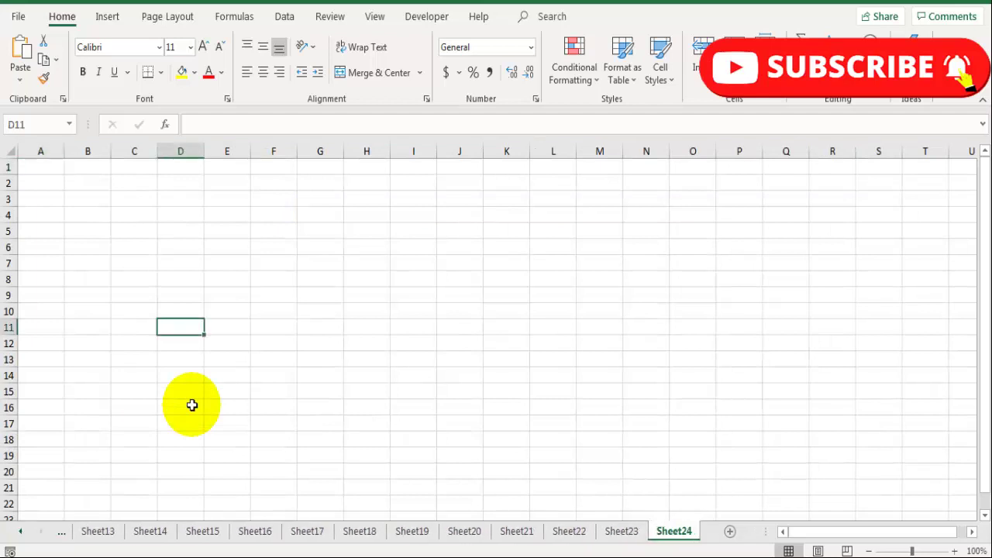
Browse through all 24 sheets, return to Sheet1, and select the GET.WORKBOOK formula cell F3.
key(ctrl+Page_Up)
key(ctrl+Page_Up)
key(ctrl+Page_Up)
key(ctrl+Page_Up)
key(ctrl+Page_Up)
key(ctrl+Page_Up)
key(ctrl+Page_Up)
key(ctrl+Page_Up)
key(ctrl+Page_Up)
key(ctrl+Page_Up)
key(ctrl+Page_Up)
key(ctrl+Page_Up)
key(ctrl+Page_Up)
key(ctrl+Page_Up)
key(ctrl+Page_Up)
key(ctrl+Page_Up)
key(ctrl+Page_Up)
key(ctrl+Page_Up)
key(ctrl+Page_Up)
key(ctrl+Page_Up)
key(ctrl+Page_Up)
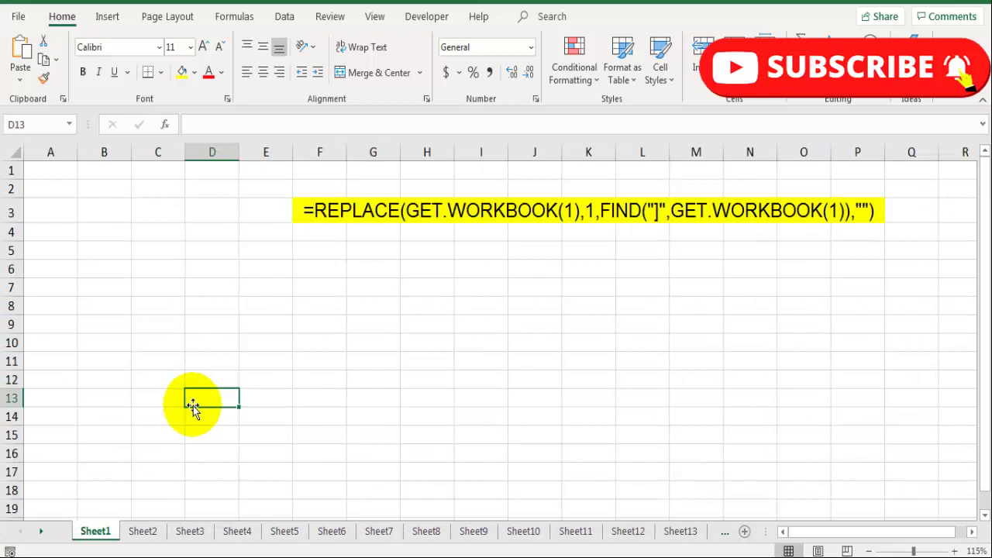
drag(106, 209, 111, 358)
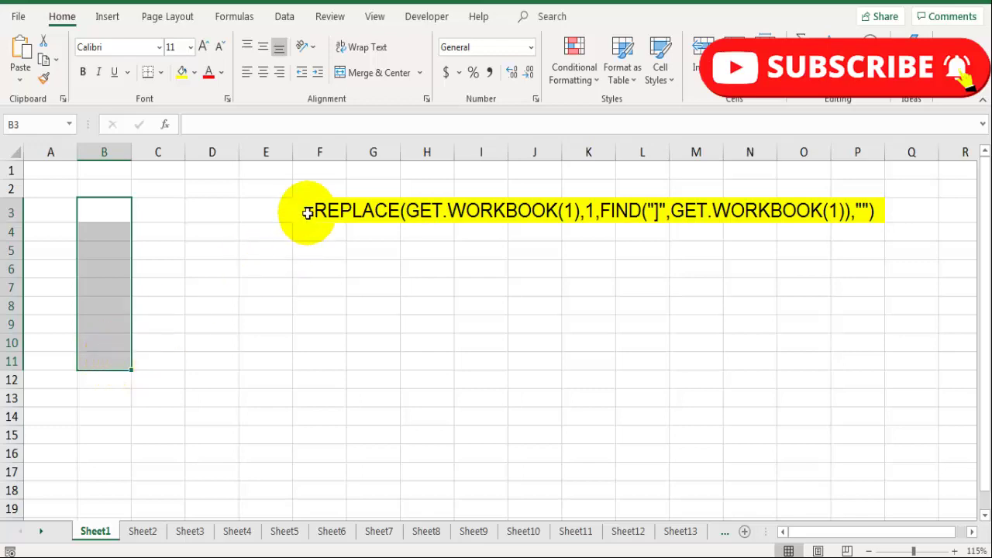
click(318, 208)
click(320, 207)
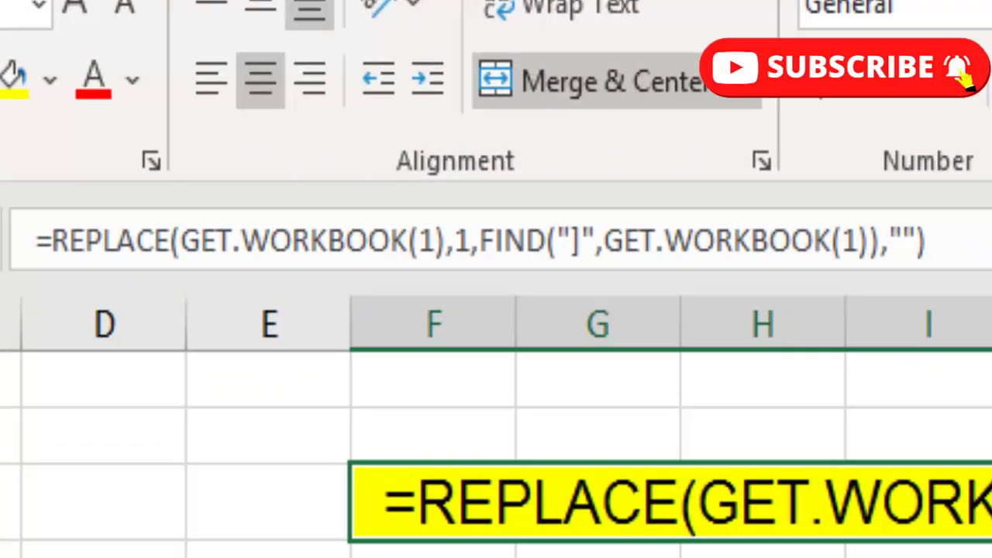
Copy the REPLACE(GET.WORKBOOK(1),1,FIND("]",GET.WORKBOOK(1)),"") formula text from F3 and bring up the Formulas tools.
drag(714, 161, 144, 160)
key(ctrl+c)
key(Escape)
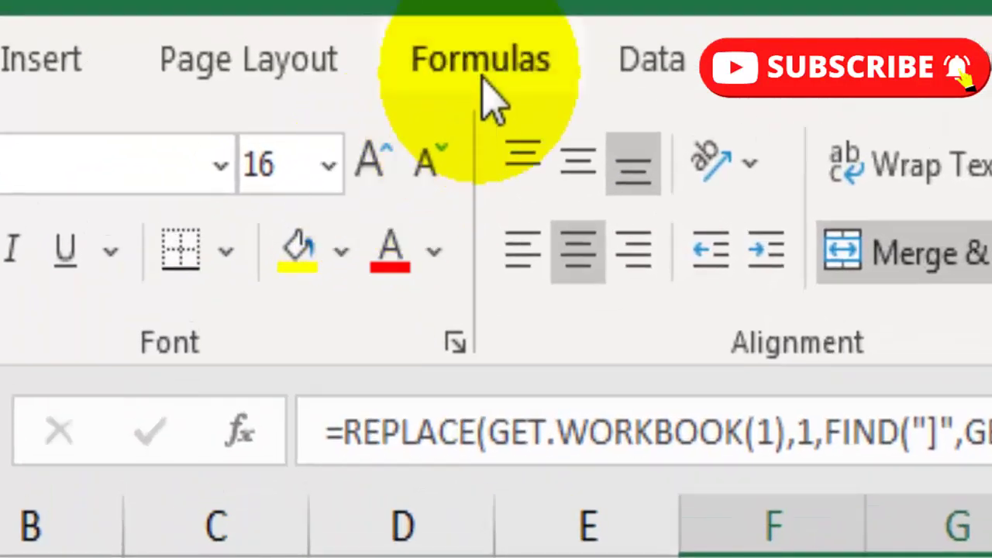
click(484, 77)
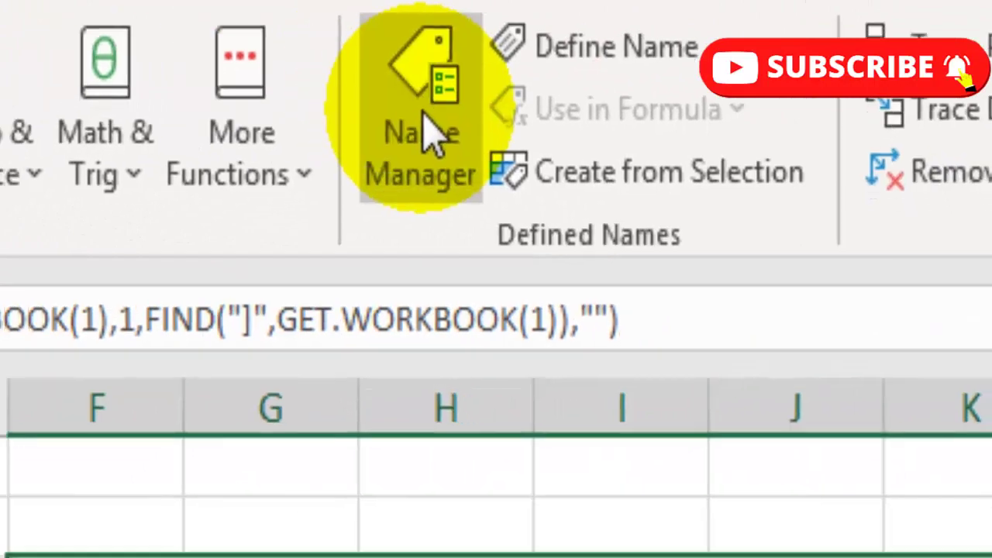
In Name Manager, create the name SheetNamesArray referring to the pasted GET.WORKBOOK formula.
click(404, 149)
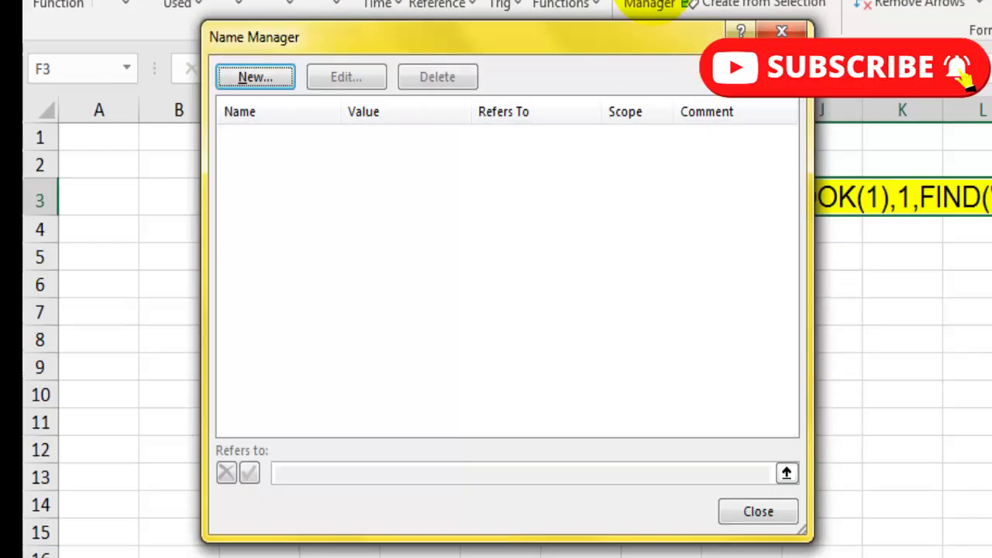
drag(437, 40, 511, 125)
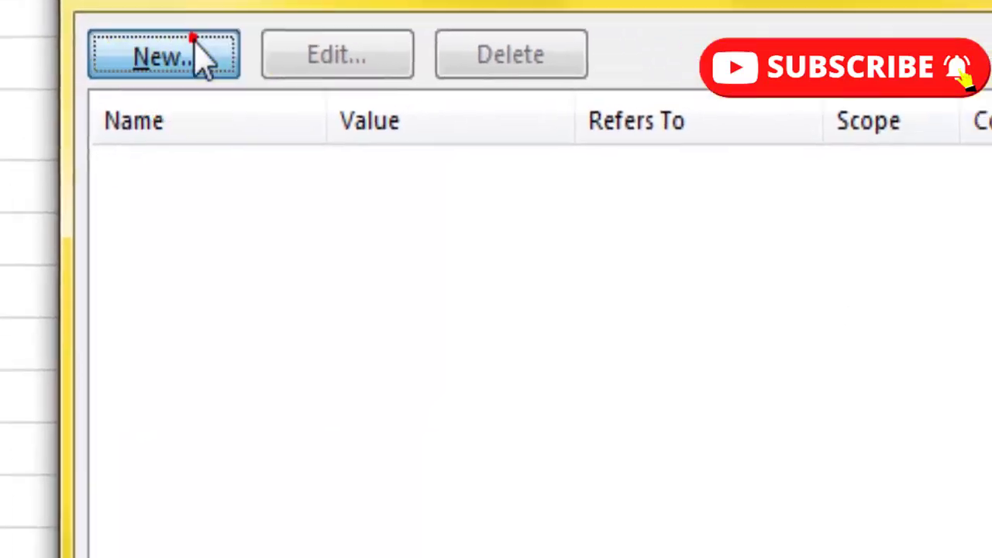
click(200, 56)
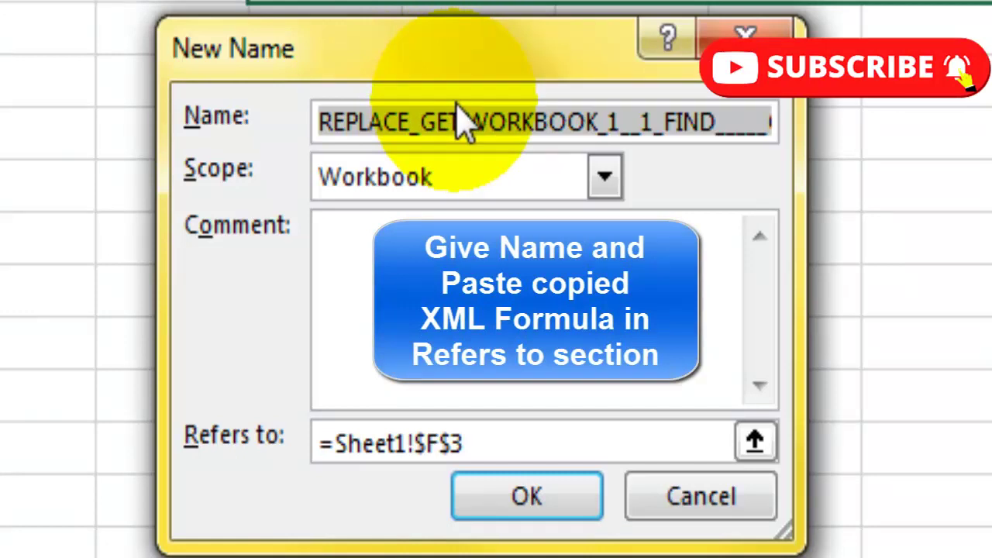
text(Sheet)
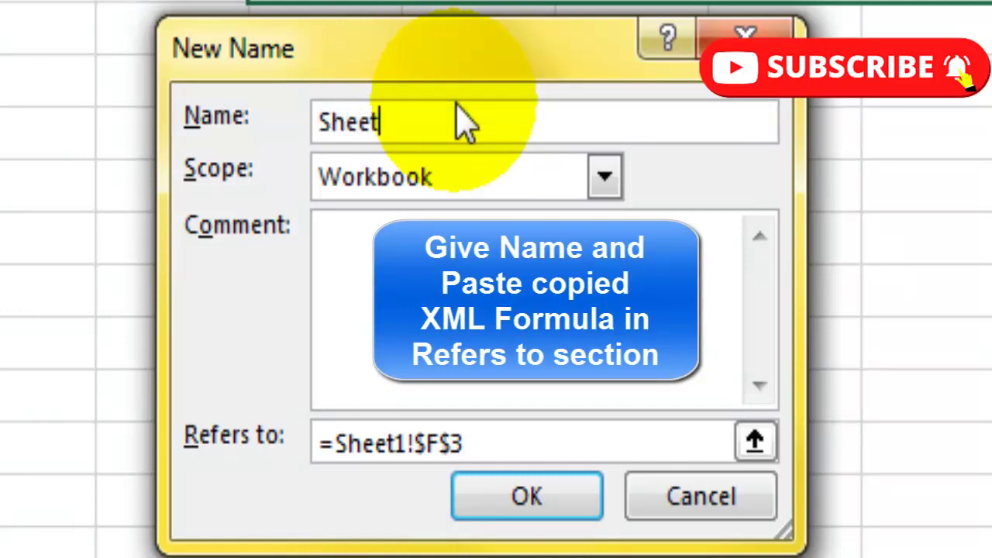
text(NamesArray)
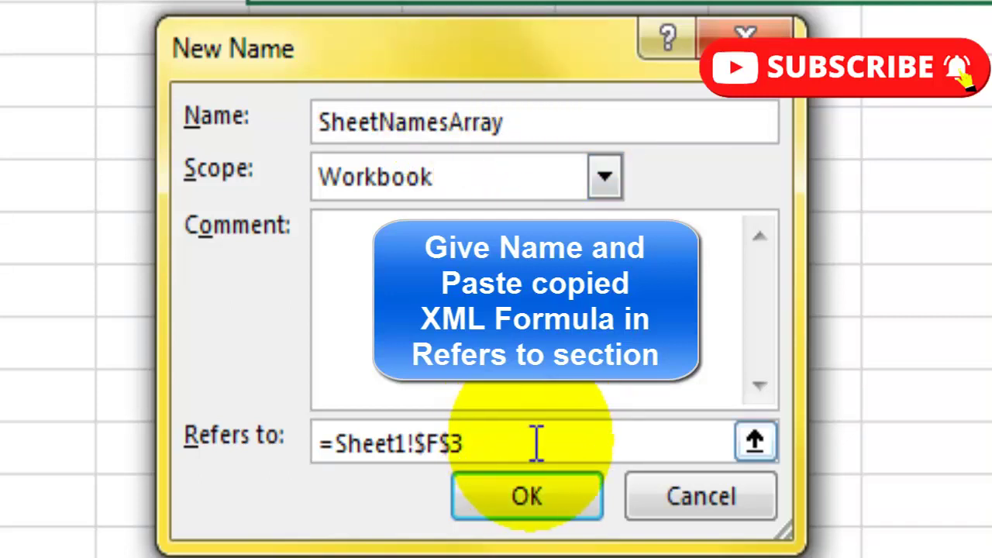
click(500, 446)
drag(500, 446, 287, 465)
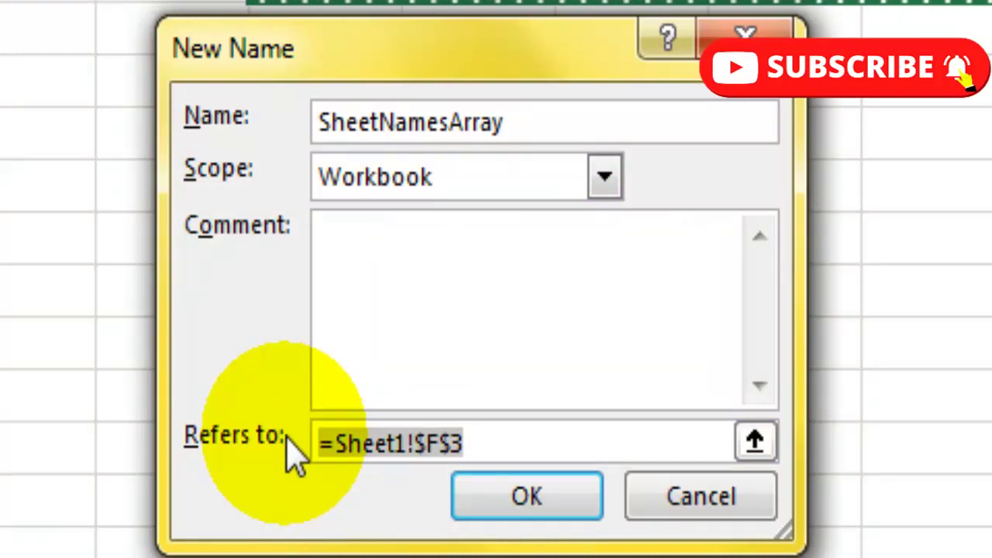
key(Delete)
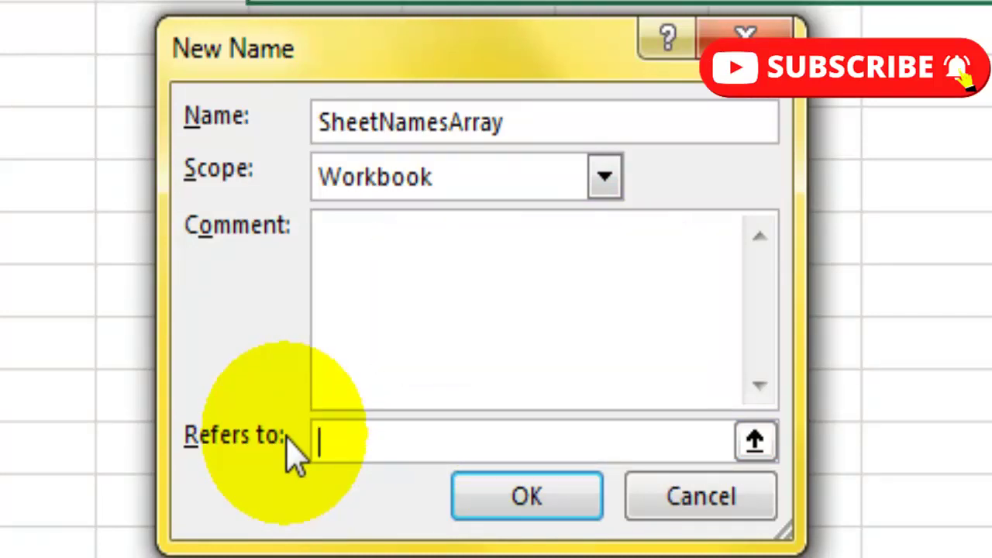
key(ctrl+v)
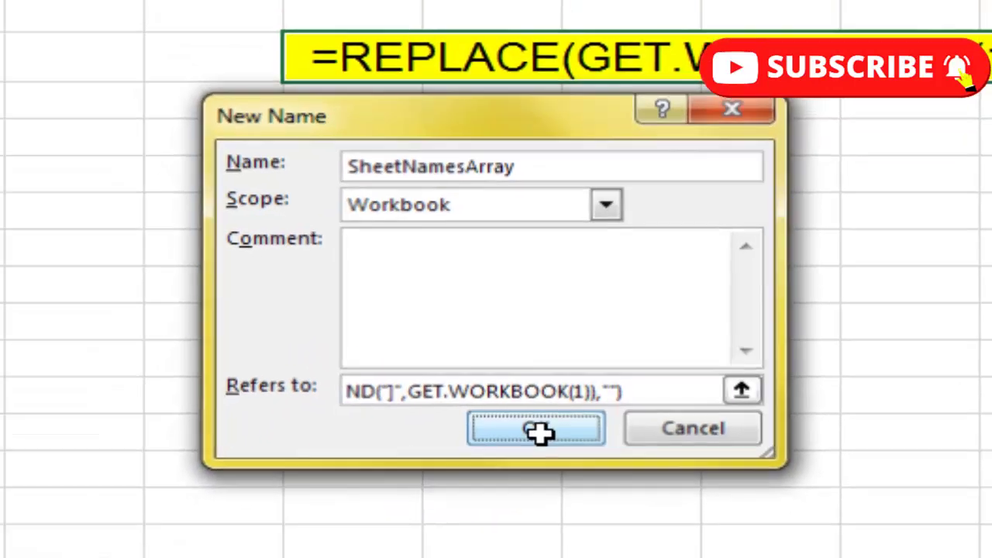
click(529, 482)
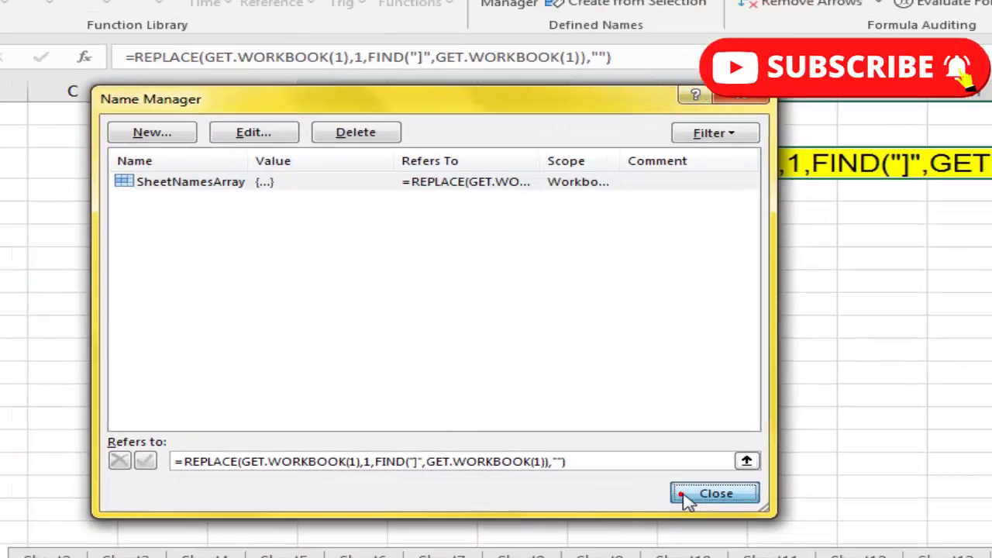
click(860, 516)
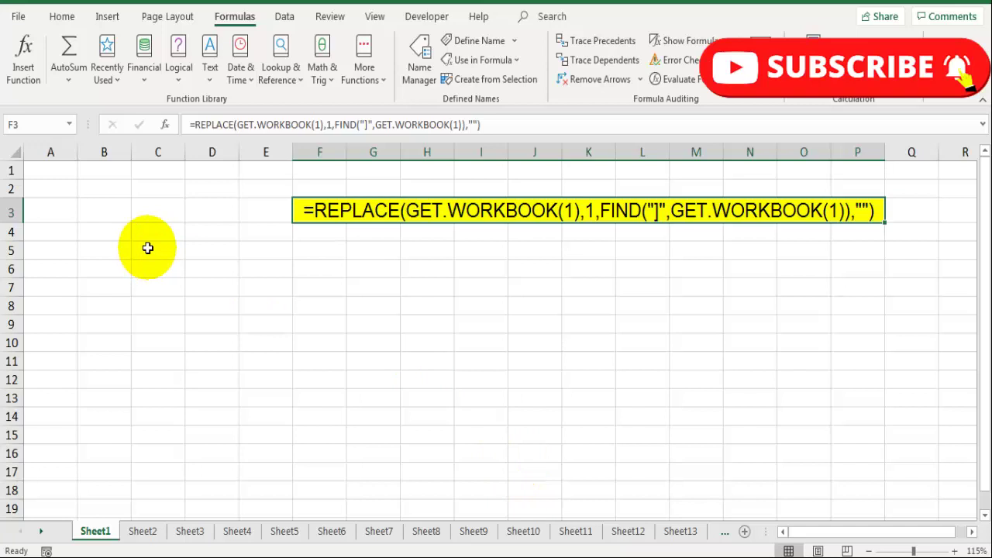
click(108, 213)
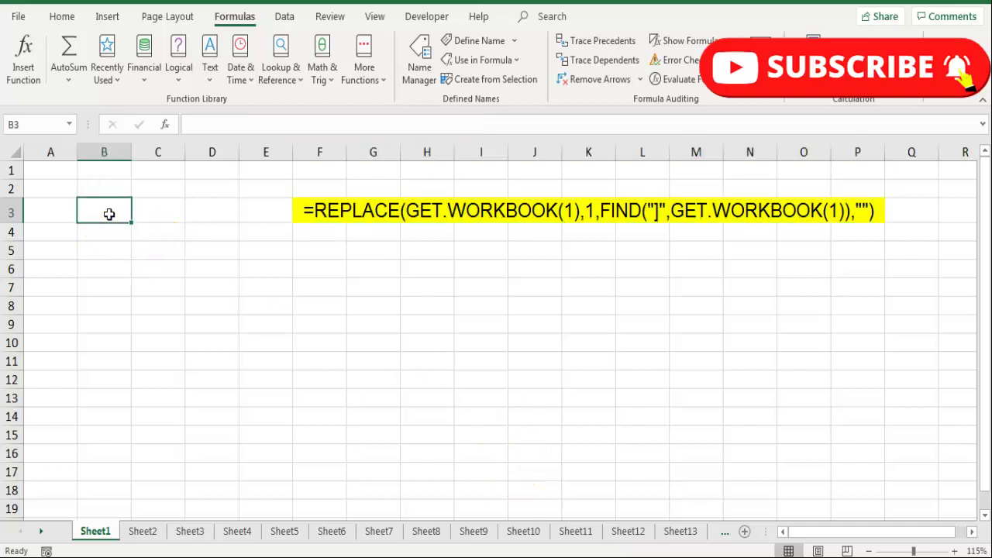
click(109, 213)
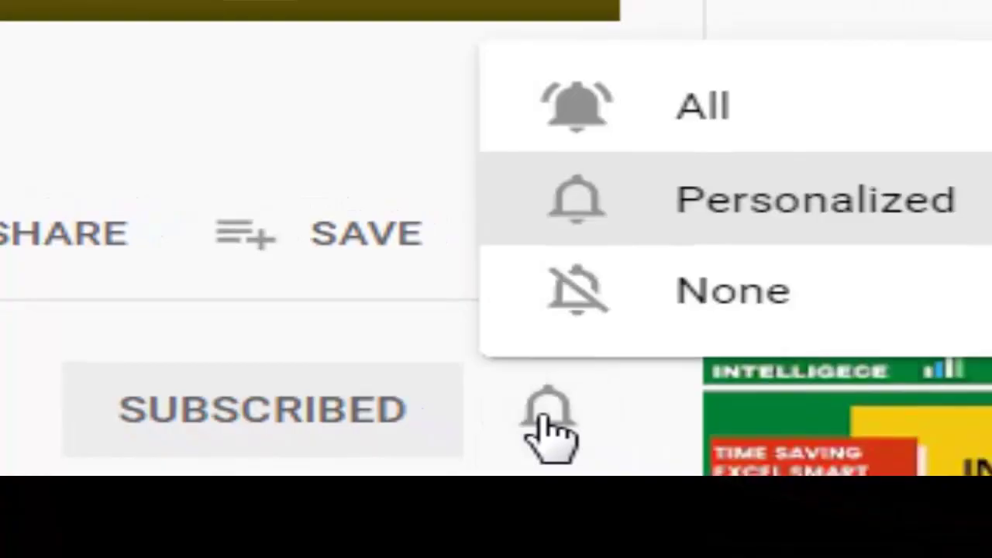
Set the channel's notifications to All and like the video.
click(690, 104)
click(323, 468)
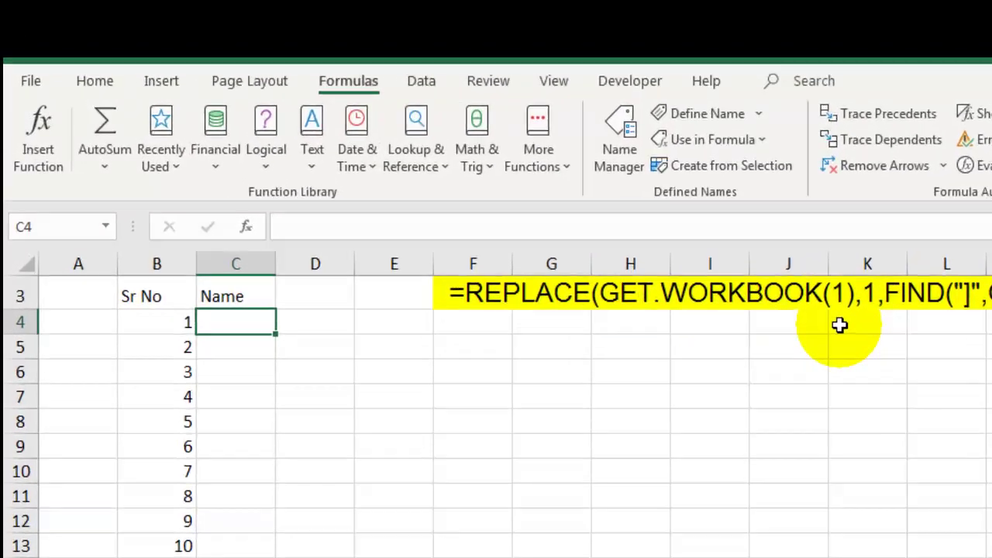
Start C4 as =INDEX( and paste the defined name SheetNamesArray as its array argument.
text(=inde)
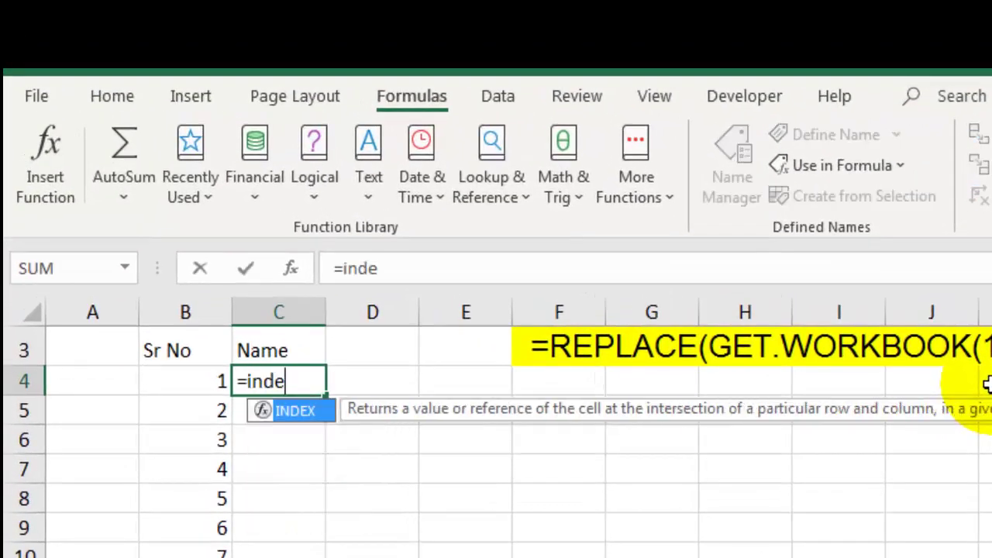
key(Tab)
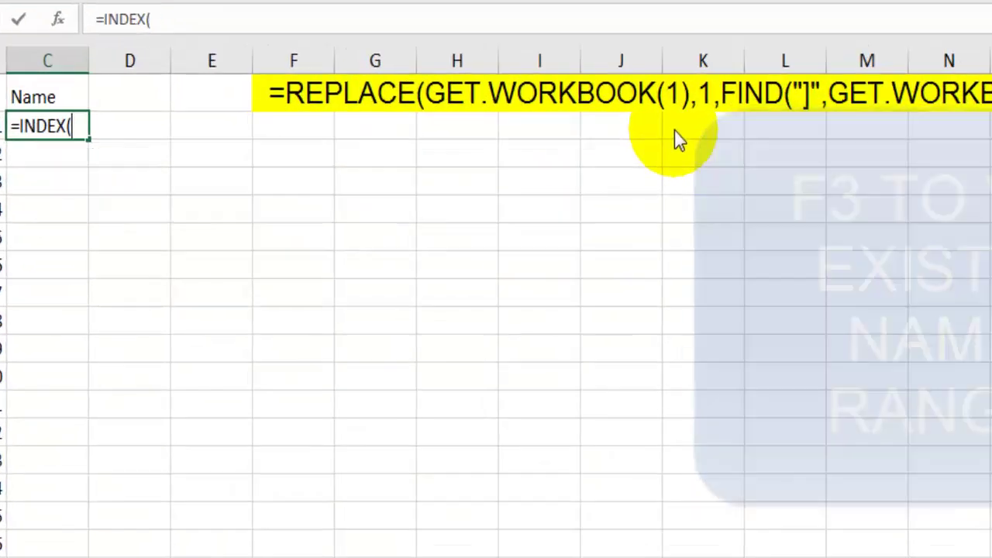
key(F3)
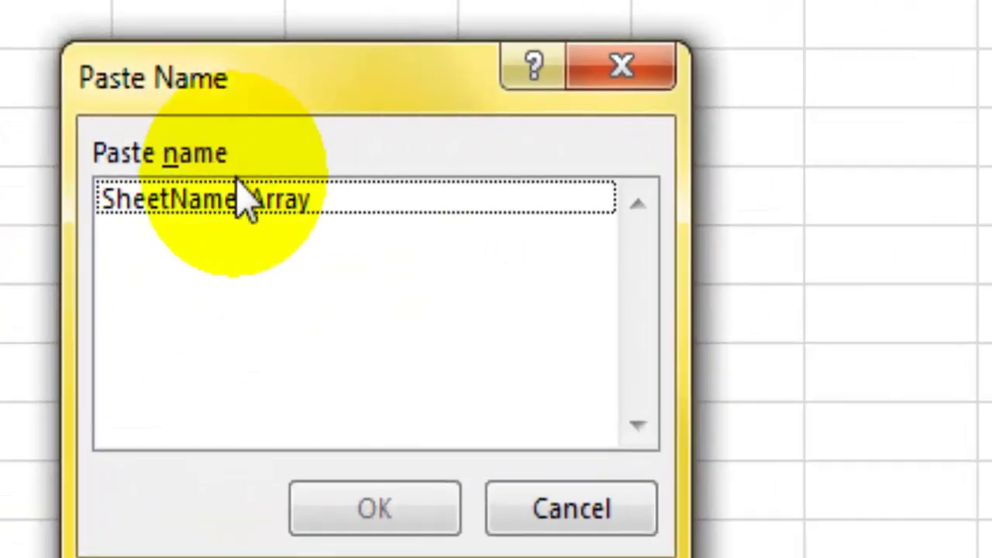
click(290, 199)
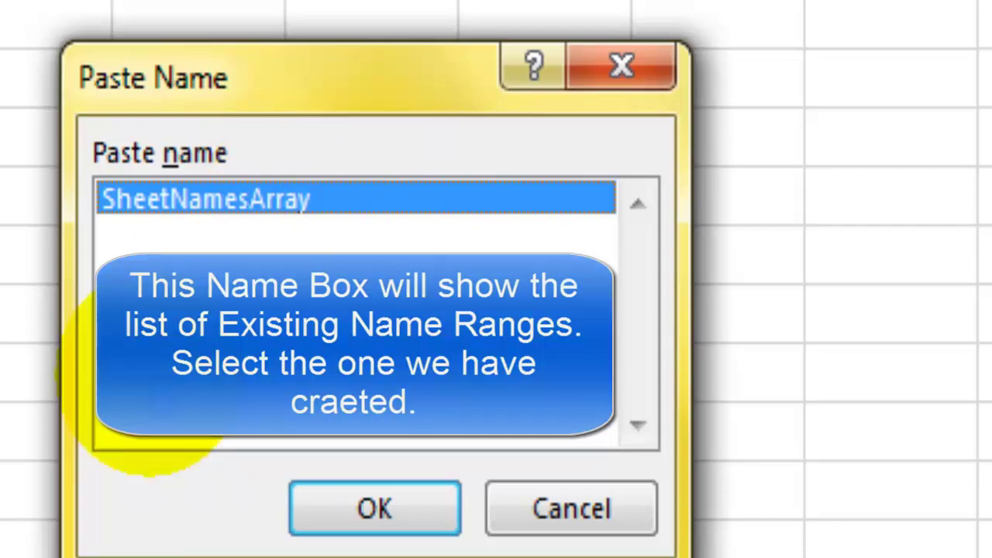
click(370, 511)
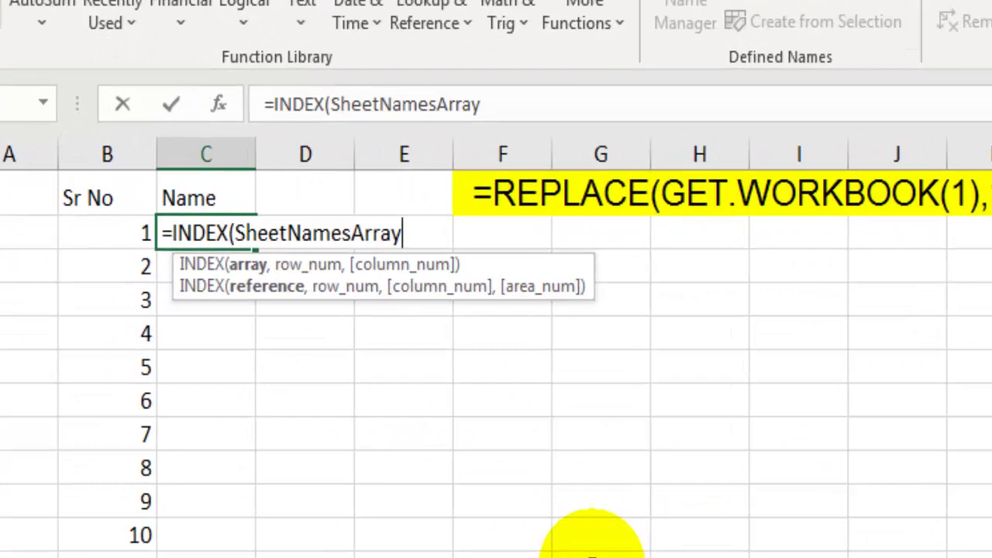
Complete C4 as =INDEX(SheetNamesArray,B4), returning Sheet1, and recheck the formula.
text(,)
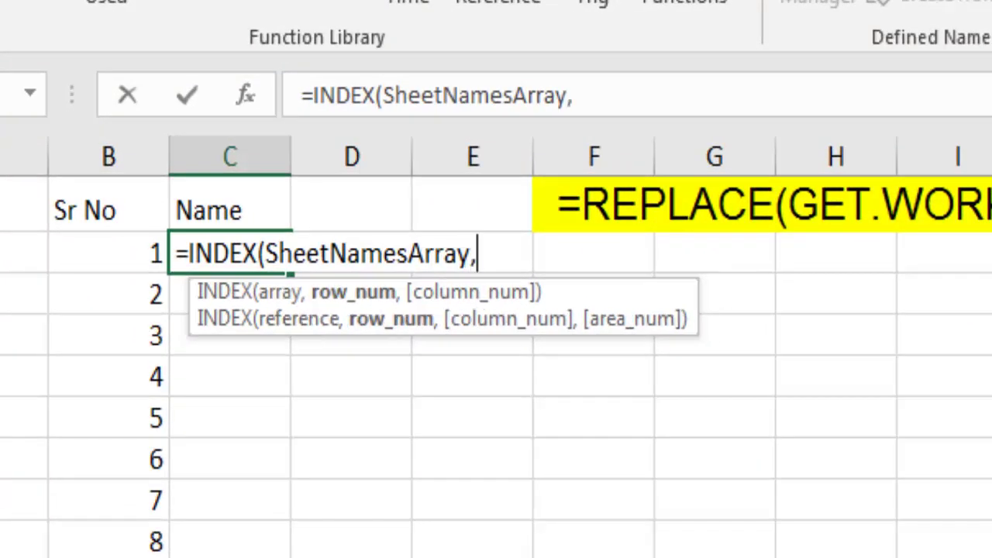
click(80, 266)
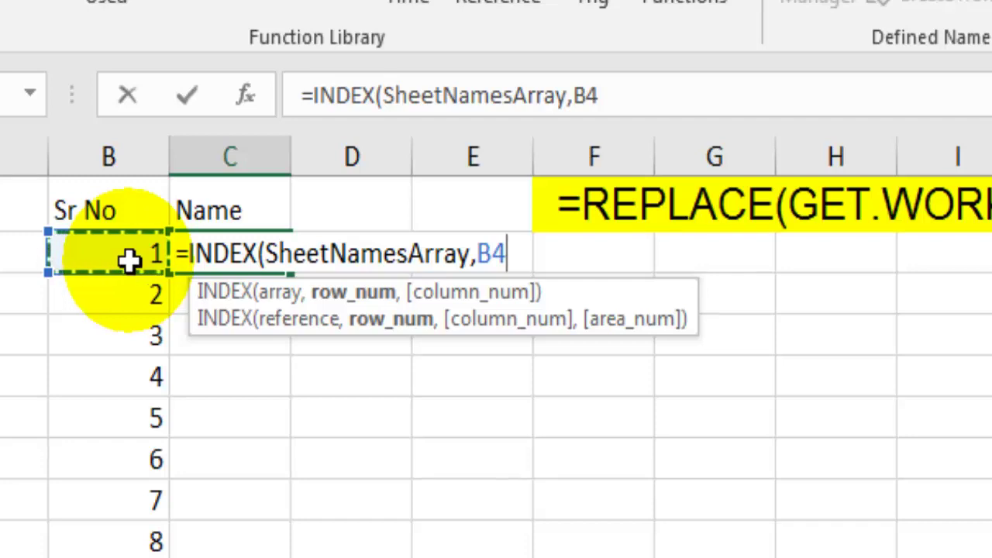
text())
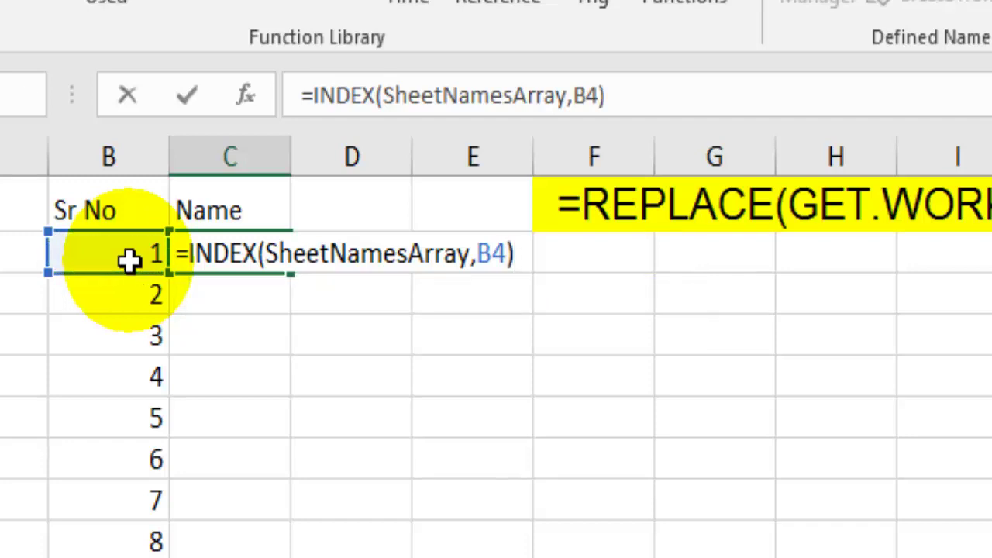
key(Return)
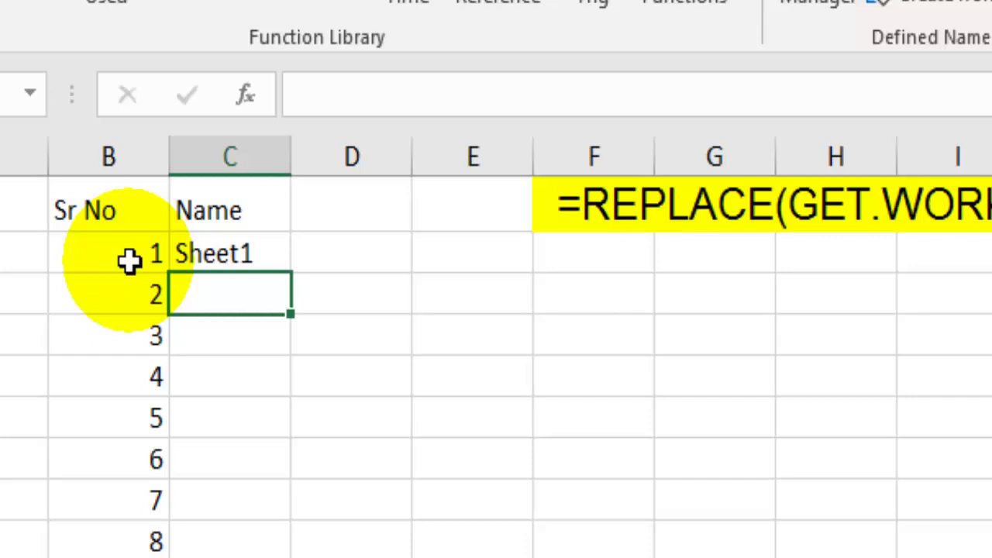
key(Up)
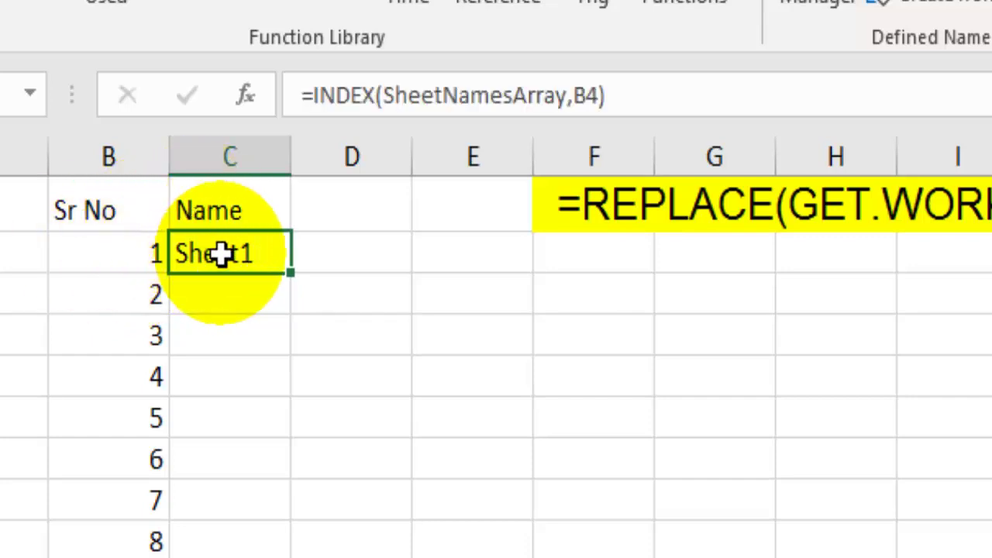
click(129, 250)
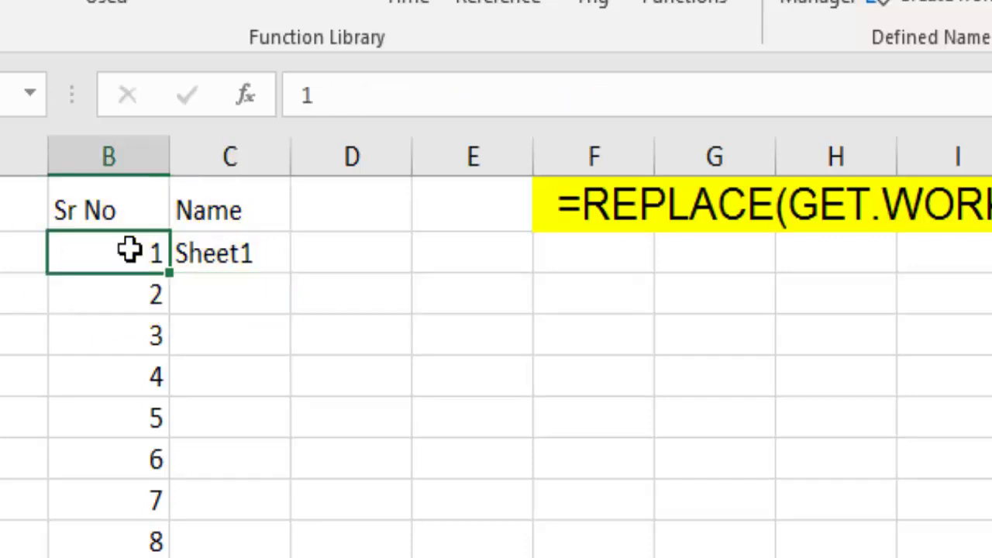
click(230, 250)
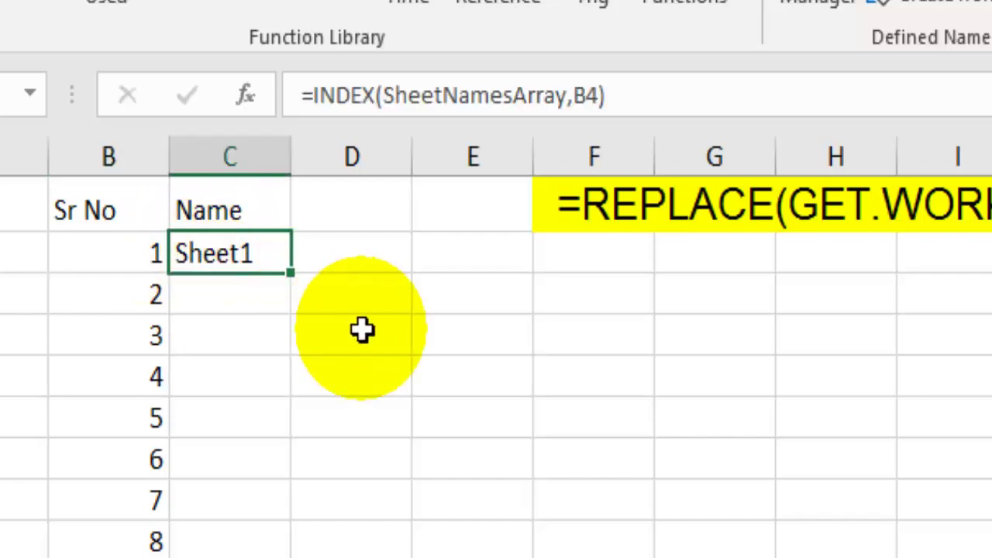
Fill the INDEX formula from C4 down to C31, listing Sheet1–Sheet24 followed by #REF! errors.
key(shift+Down)
key(shift+Down)
key(shift+Down)
key(shift+Down)
key(shift+Down)
key(shift+Down)
key(shift+Down)
key(shift+Down)
key(shift+Down)
key(shift+Down)
key(shift+Down)
key(shift+Down)
key(shift+Down)
key(shift+Down)
key(shift+Down)
key(shift+Down)
key(shift+Down)
key(shift+Down)
key(shift+Down)
key(shift+Down)
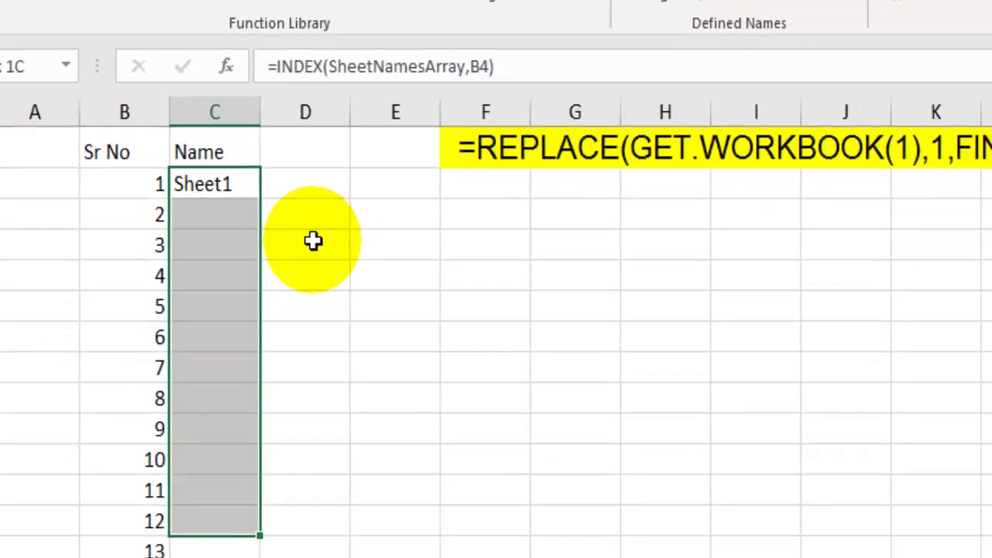
key(shift+Up)
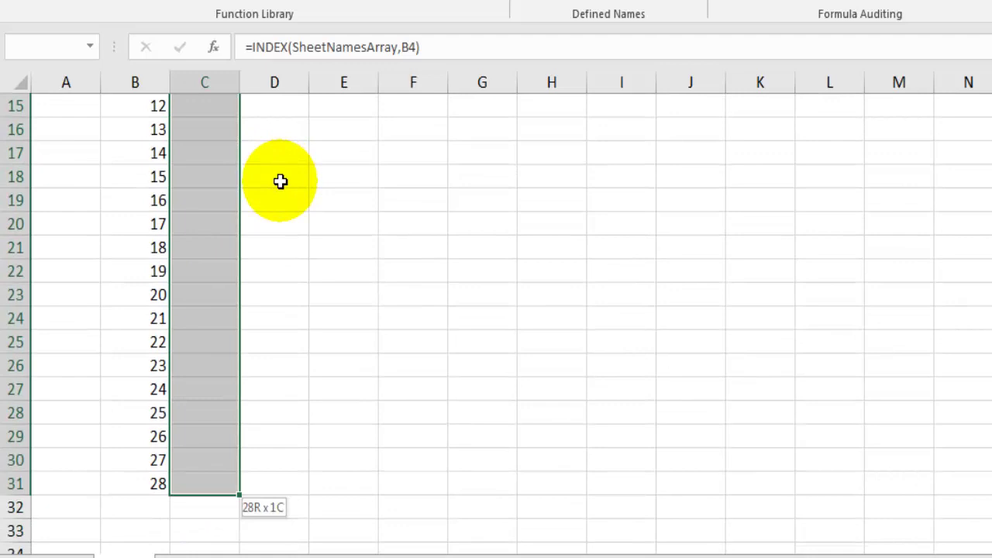
key(ctrl+d)
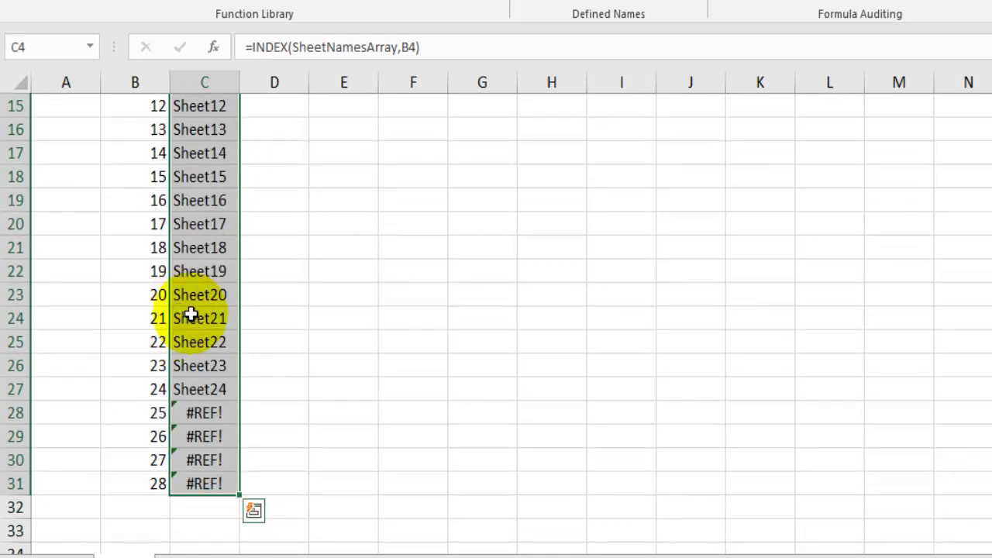
scroll(191, 314, up, 5)
scroll(191, 310, down, 4)
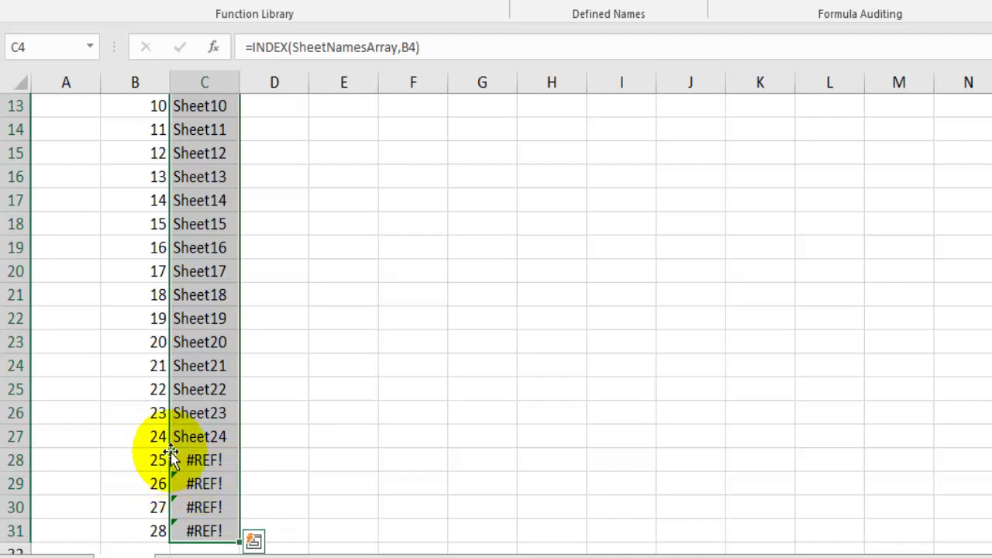
scroll(171, 434, up, 4)
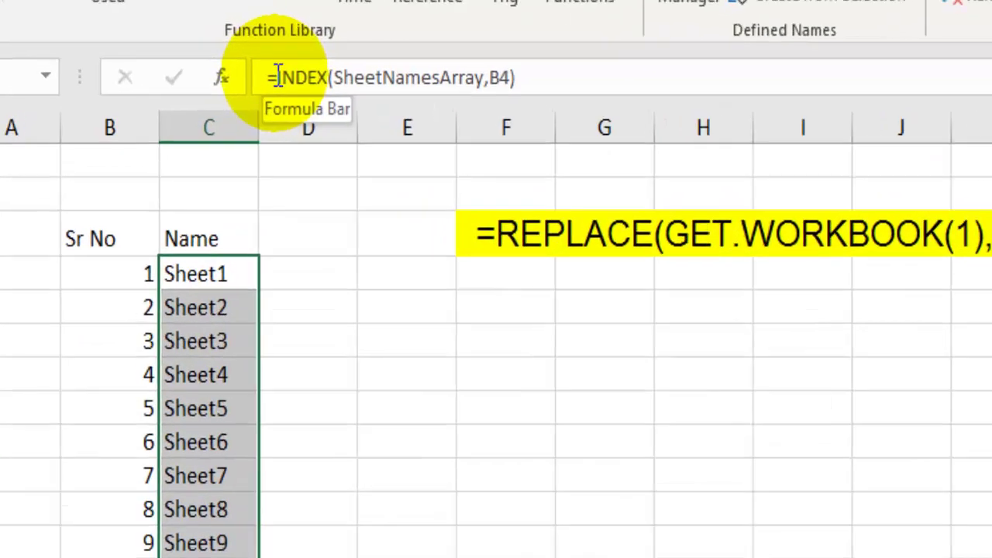
Change C4 to =IFERROR(INDEX(SheetNamesArray,B4),"") and fill it down to row 31.
click(277, 78)
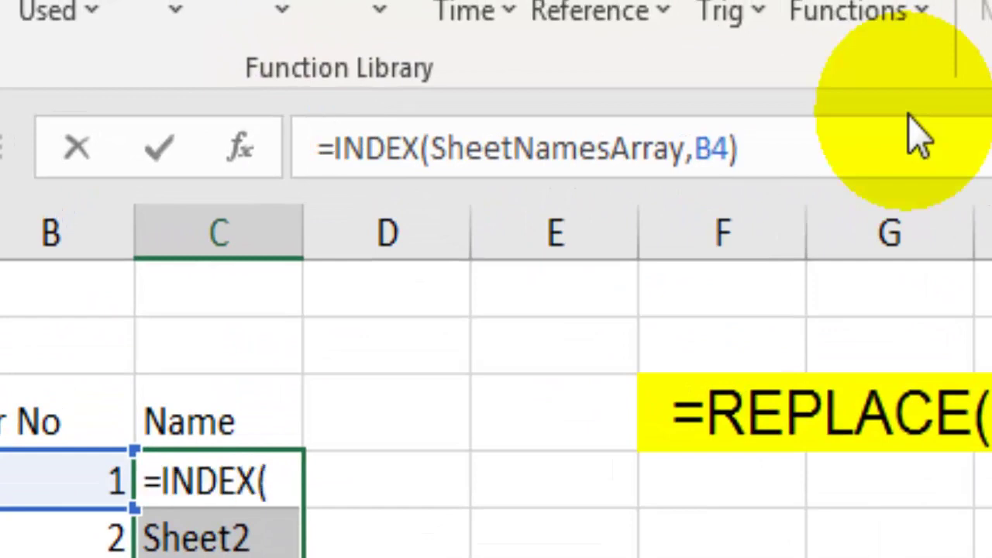
text(Iffr)
key(Tab)
key(End)
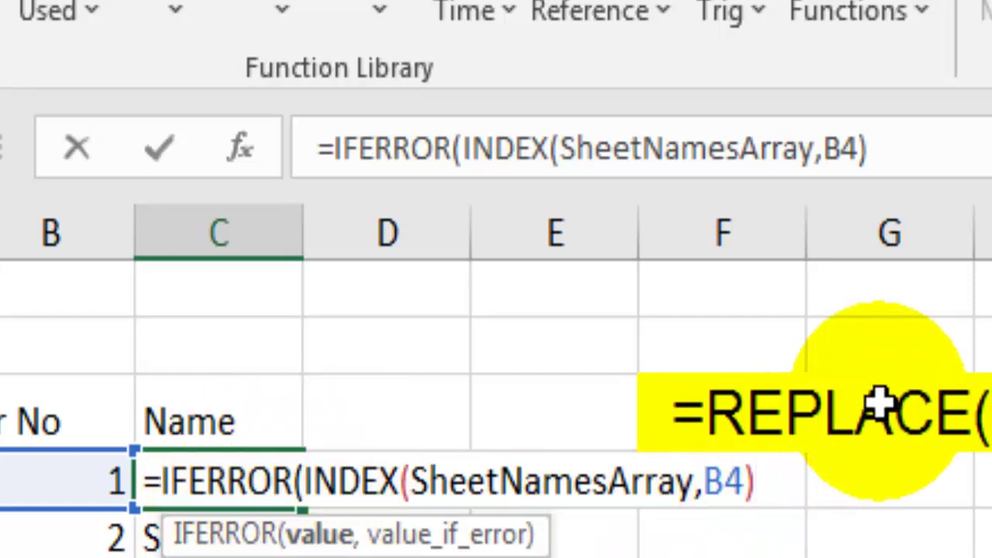
text(,"")
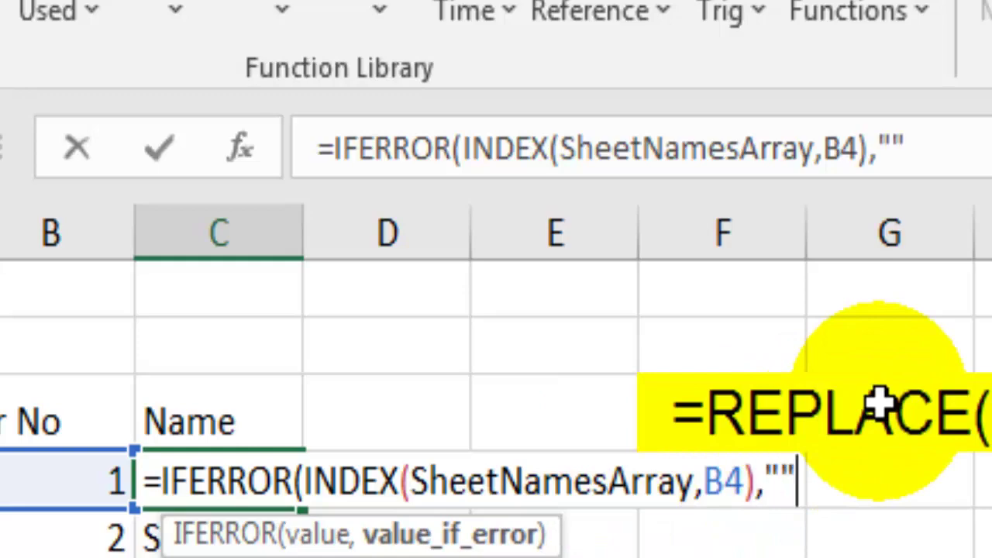
text())
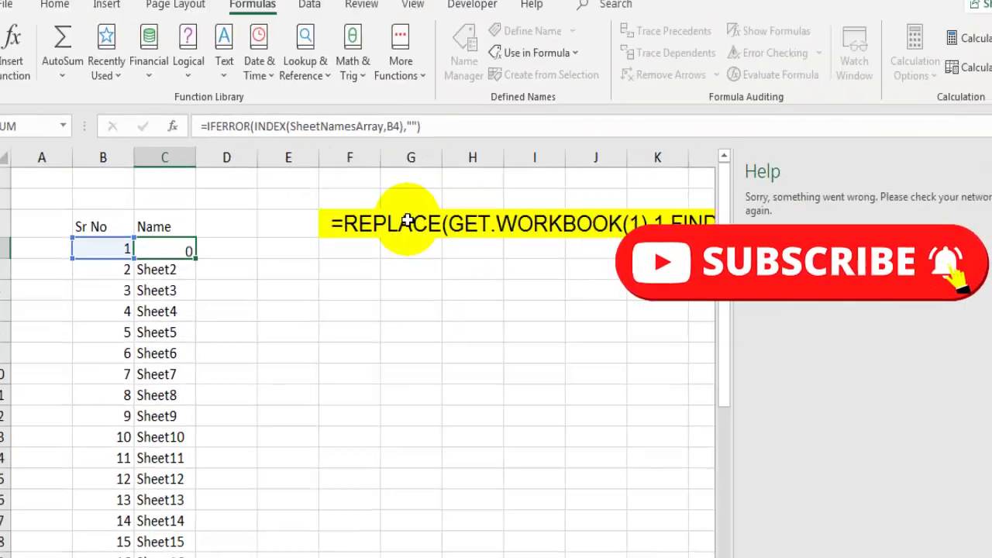
key(ctrl+Return)
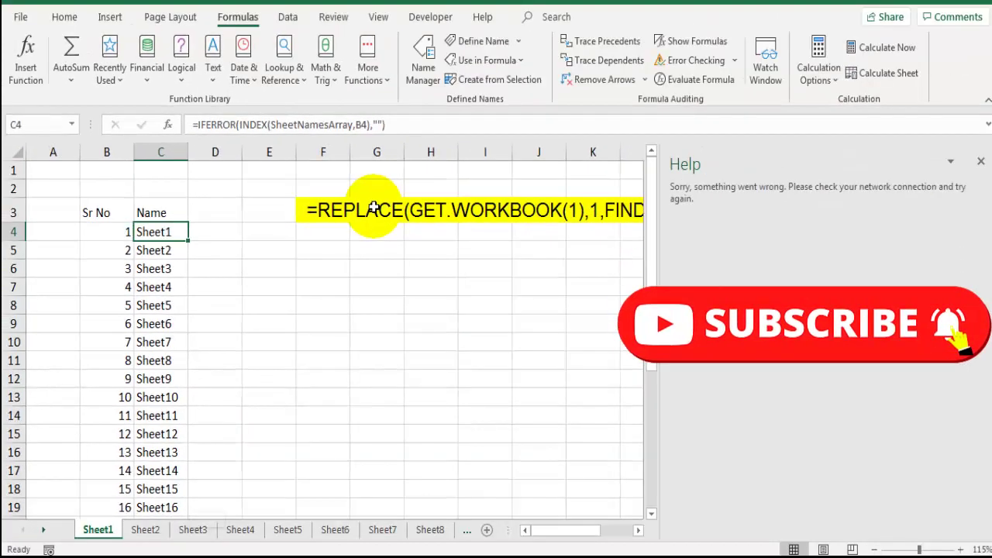
key(ctrl+shift+Down)
key(ctrl+d)
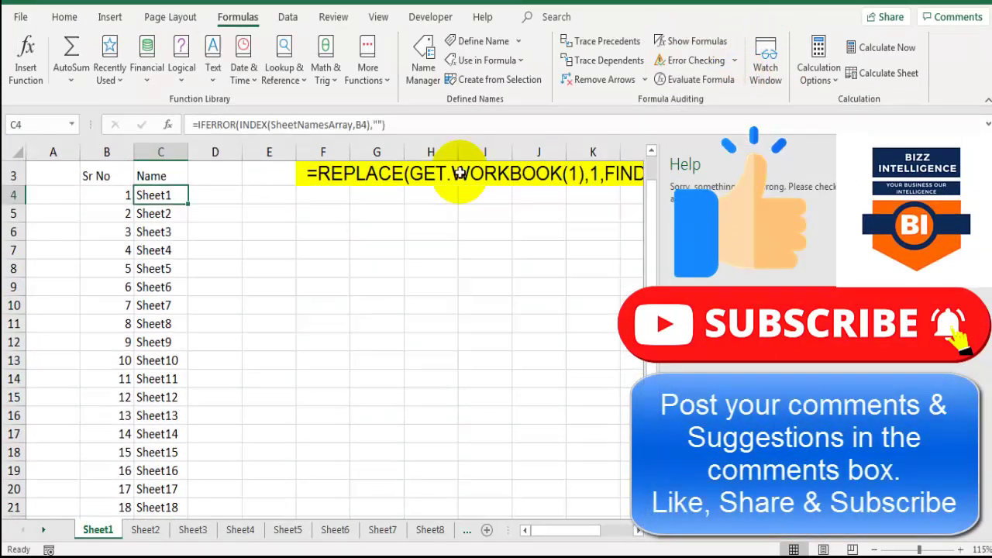
Close the Help task pane.
click(980, 164)
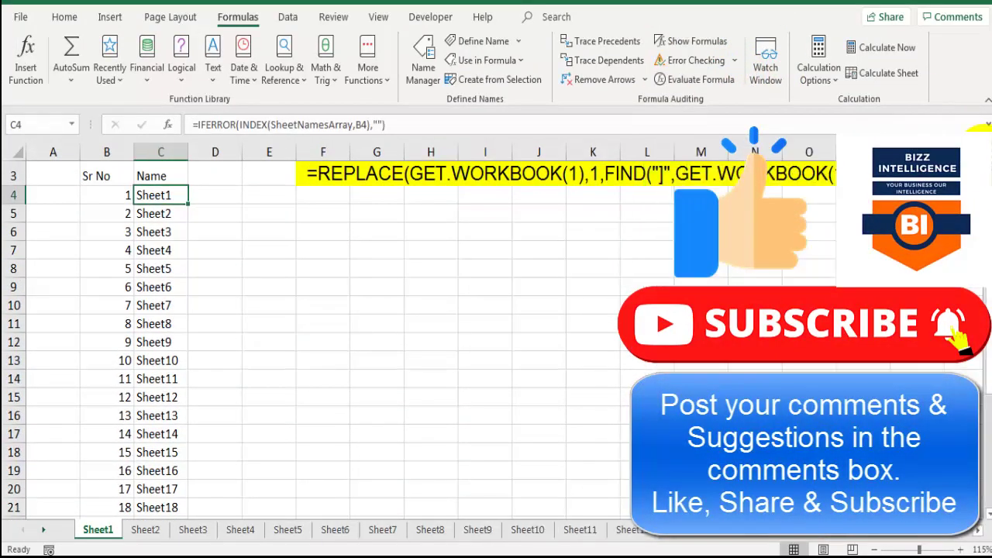